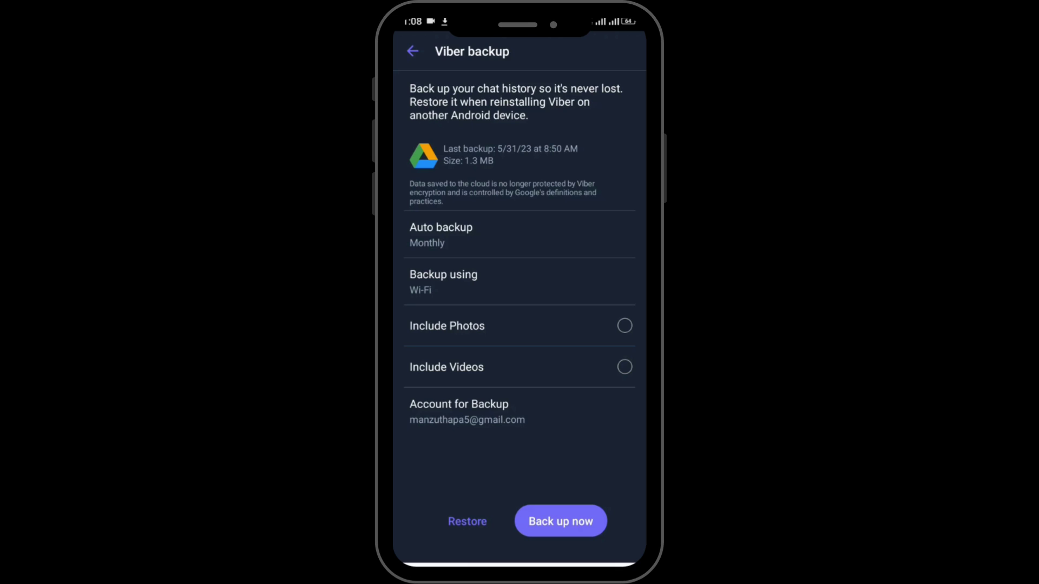
Check Include Photos and Include Videos for the Viber chat backup
click(623, 326)
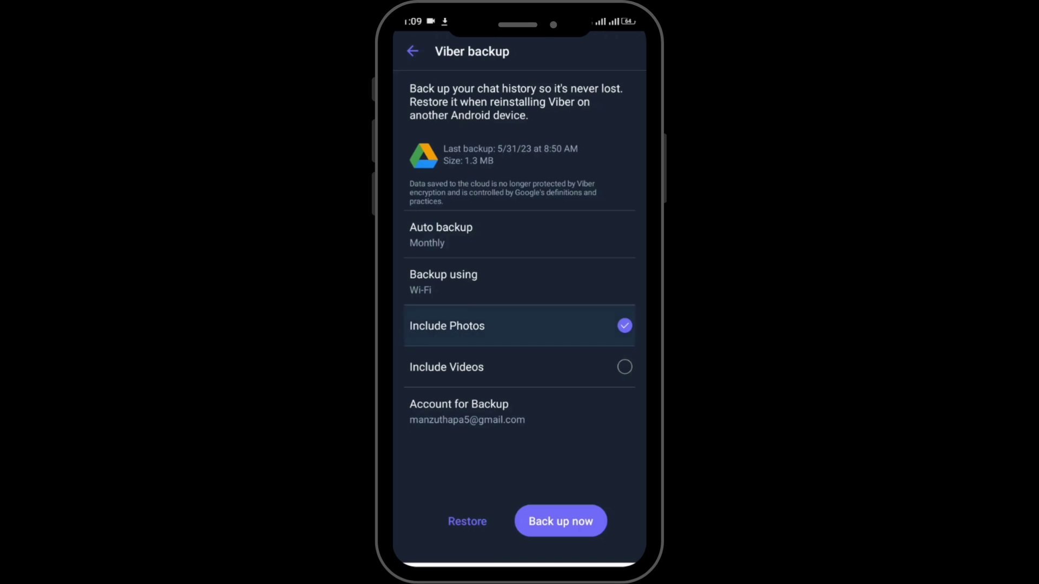
click(624, 367)
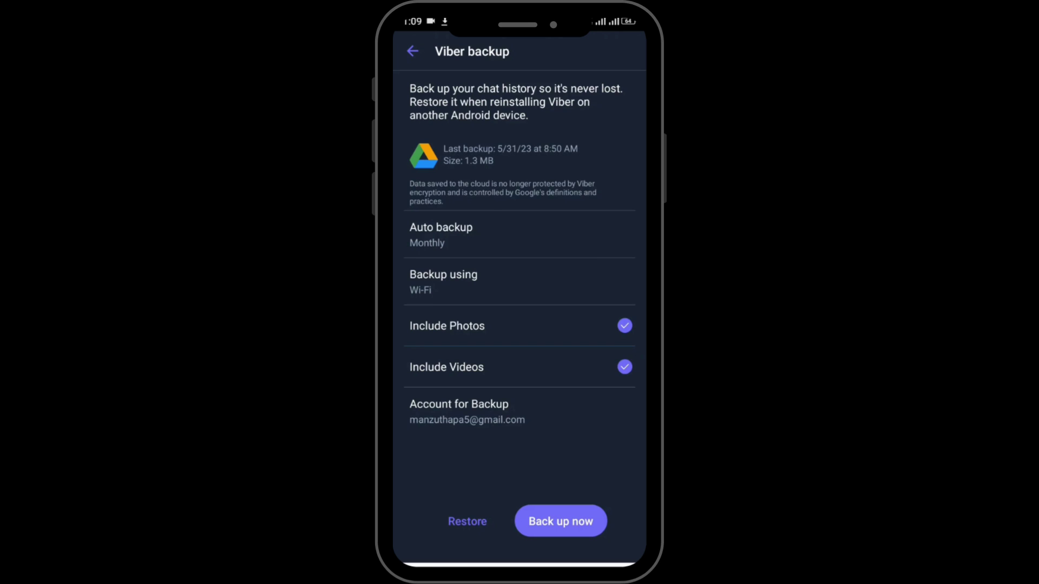
Pick 'Add account' as the backup account and confirm with OK
click(466, 412)
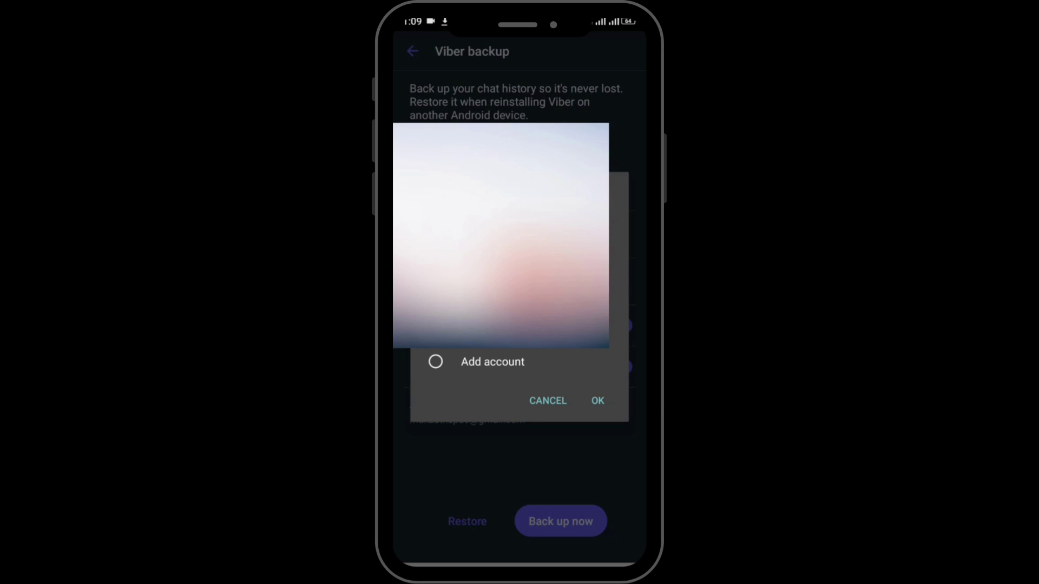
click(493, 361)
click(598, 399)
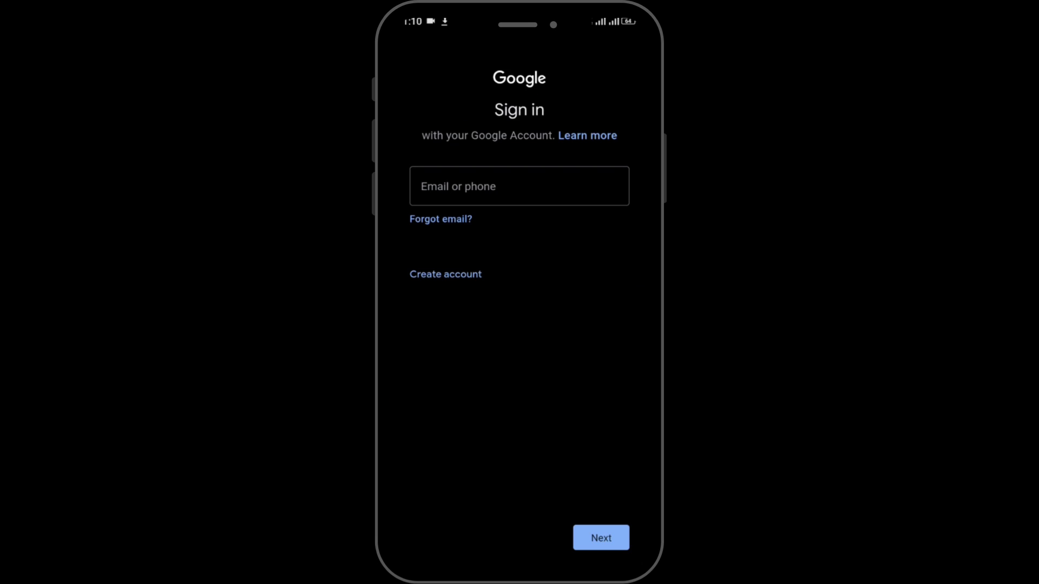
Leave Google sign-in without entering an email or phone
click(518, 185)
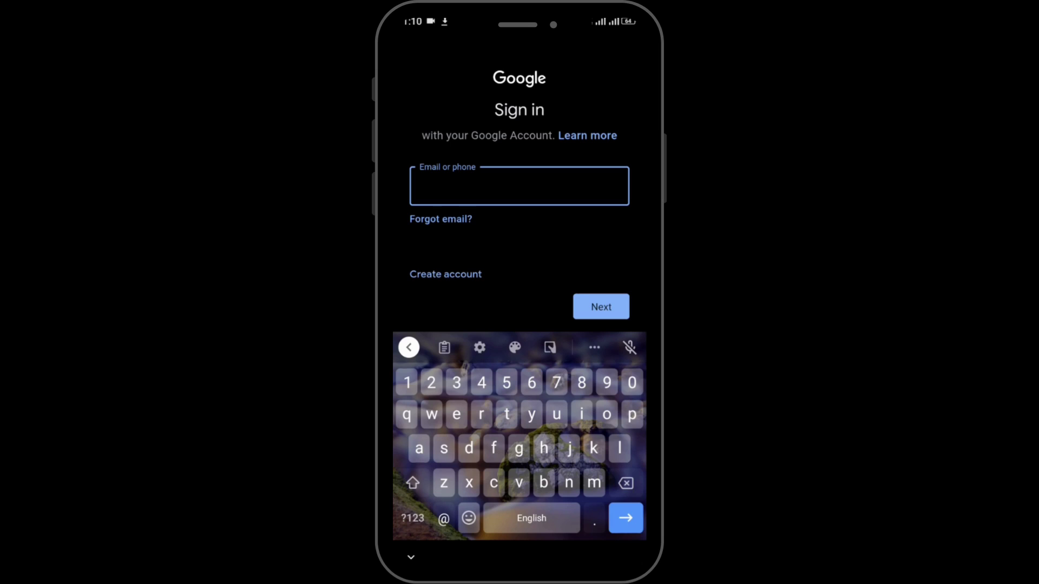
key(Escape)
key(Escape)
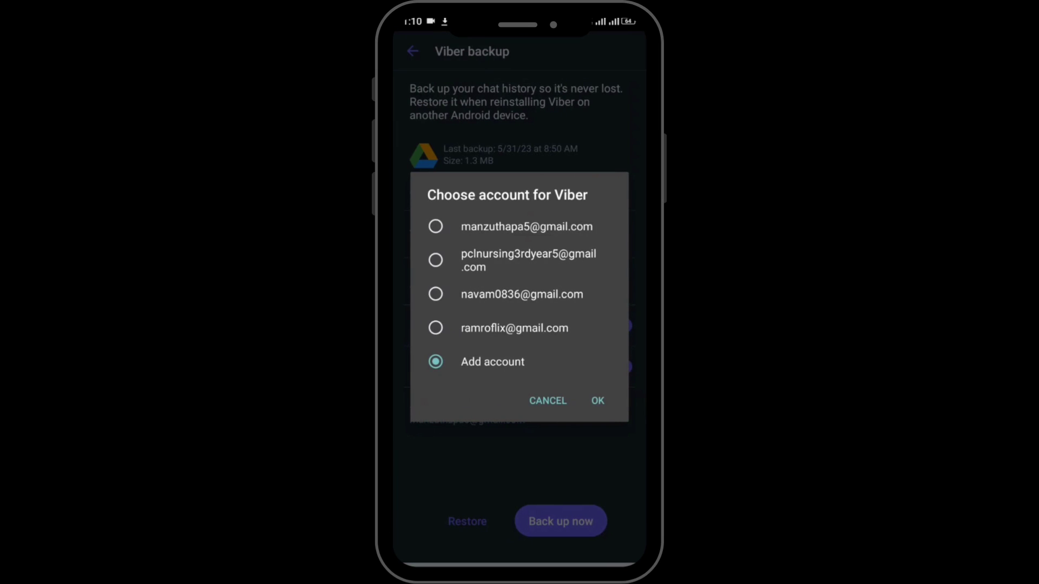
Cancel the Choose account dialog and go back to Account settings
click(547, 400)
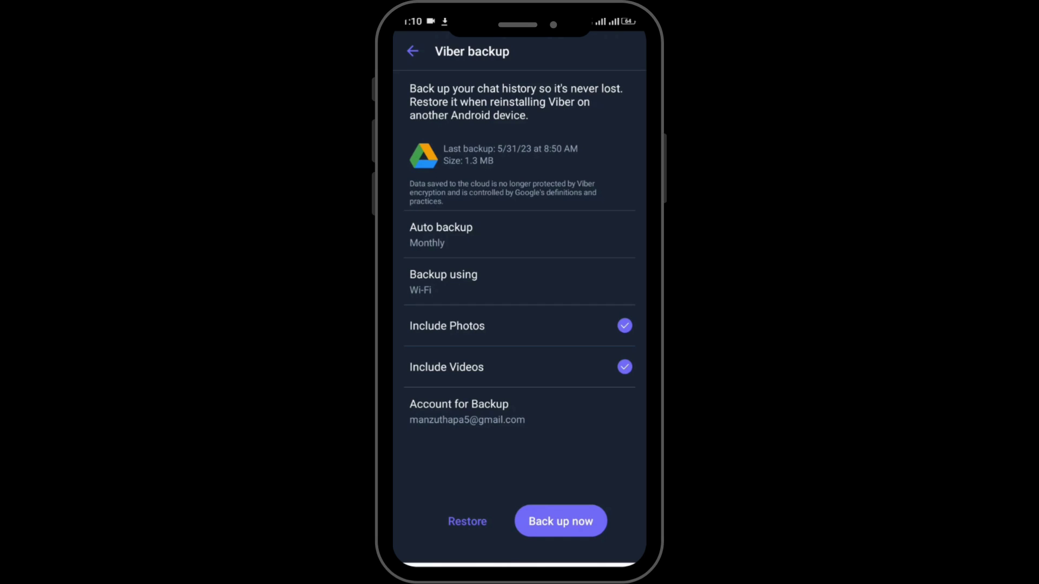
click(412, 52)
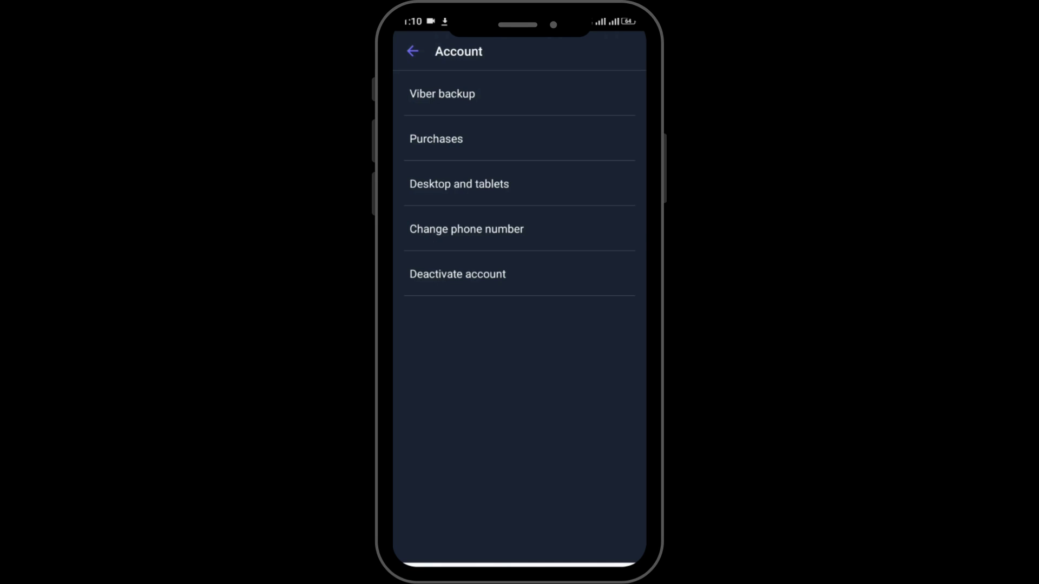